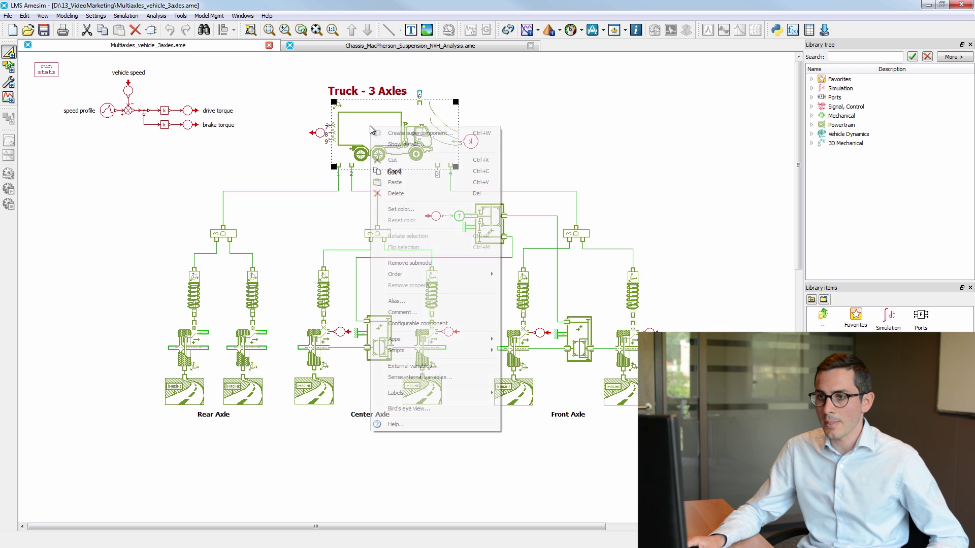
# Review the external variables of the truck's 2D-3D carbody across all its ports, including the four axle ports, and close the view
pyautogui.click(401, 366)
pyautogui.moveTo(459, 120); pyautogui.dragTo(260, 90)
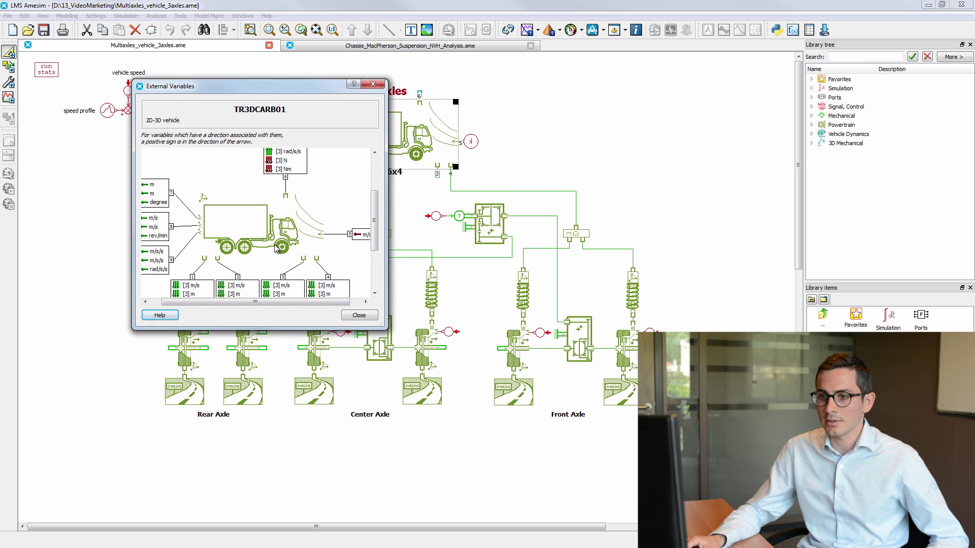
pyautogui.moveTo(280, 331); pyautogui.dragTo(280, 480)
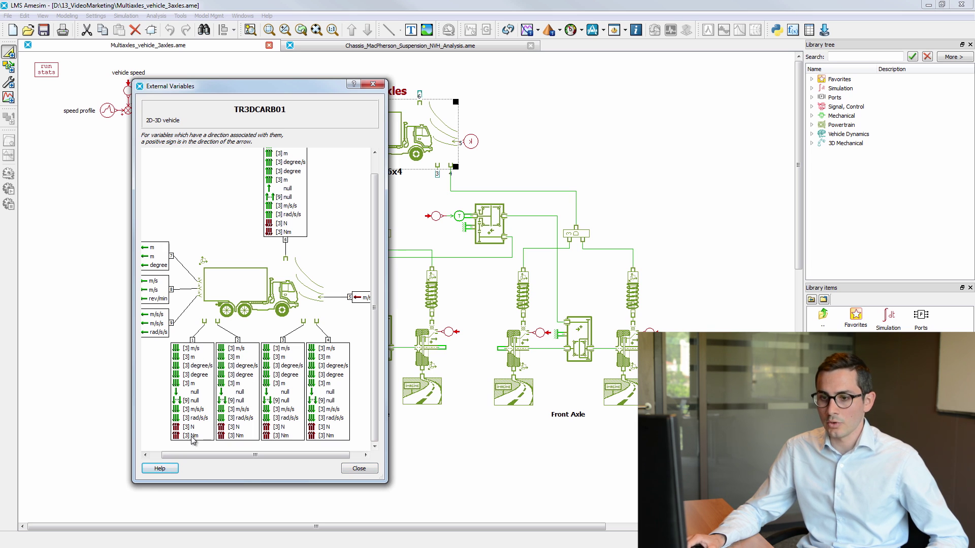
pyautogui.moveTo(192, 430)
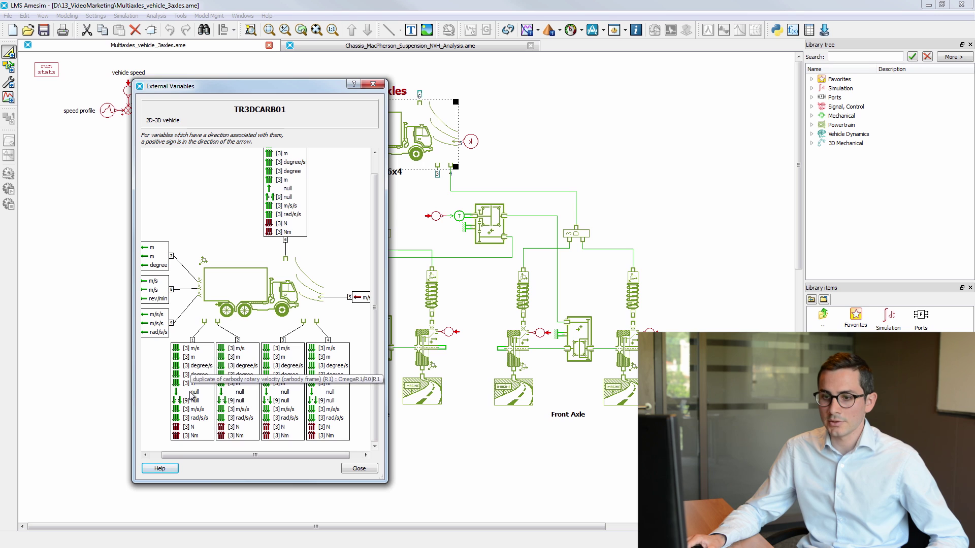
pyautogui.click(359, 469)
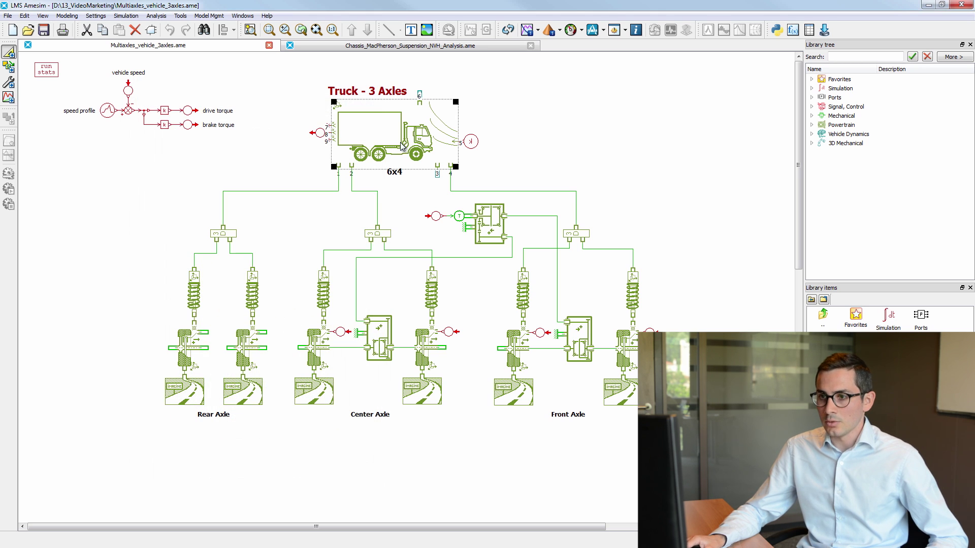
# Review the external variables of one front axle suspension, covering both its ports, and close the view
pyautogui.click(579, 235)
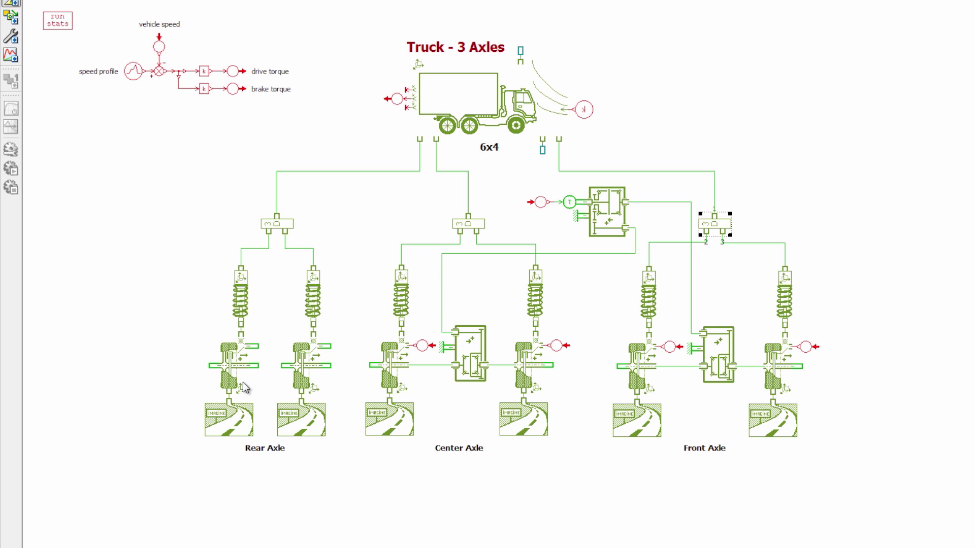
pyautogui.rightClick(650, 292)
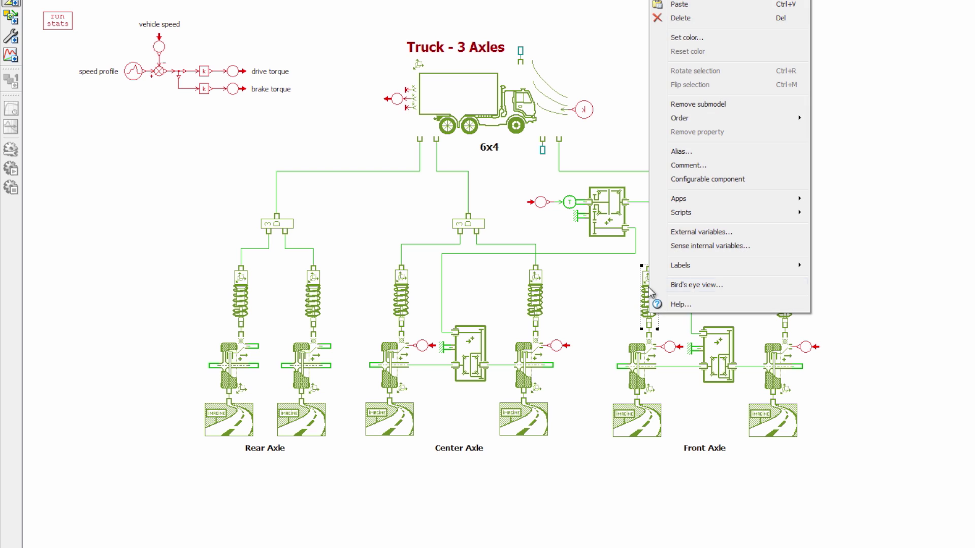
pyautogui.click(670, 233)
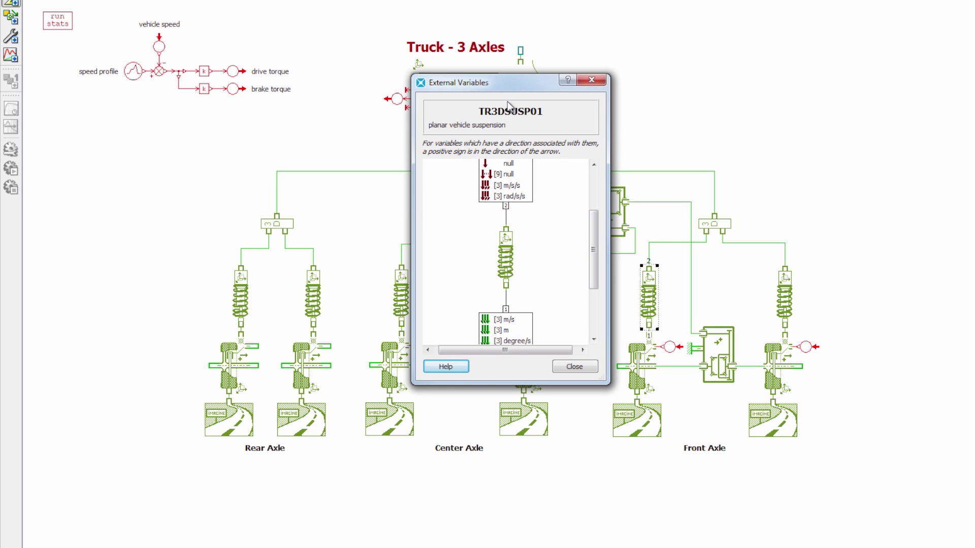
pyautogui.moveTo(512, 383); pyautogui.dragTo(513, 532)
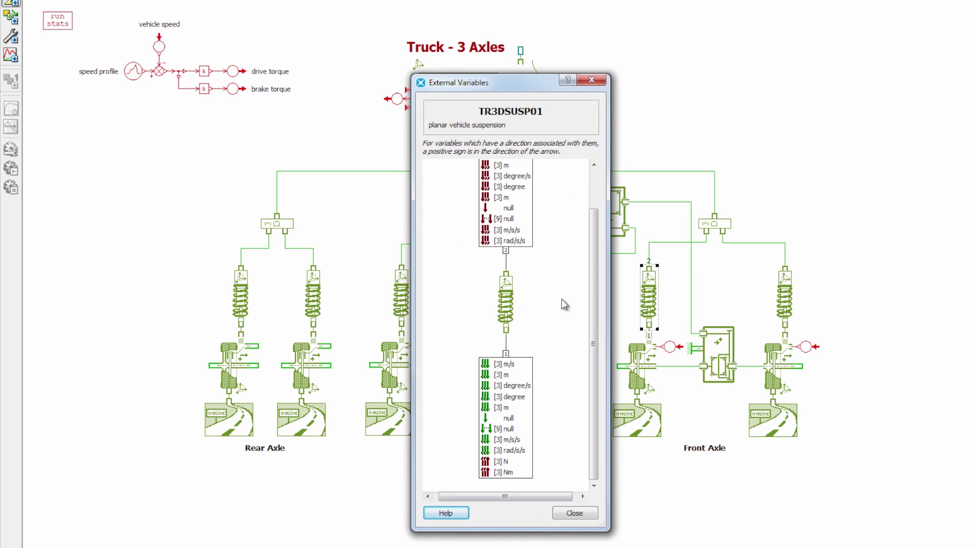
pyautogui.scroll(3, 593, 305)
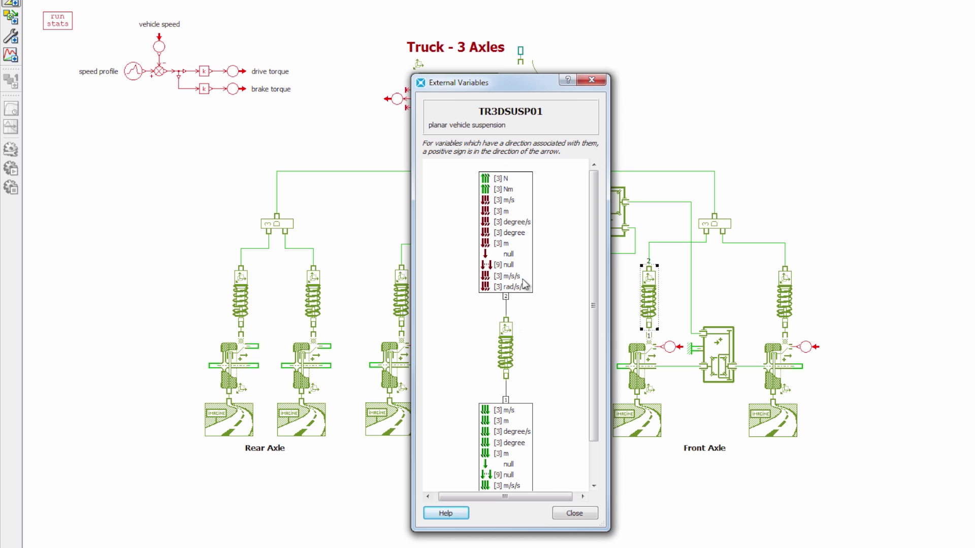
pyautogui.click(574, 514)
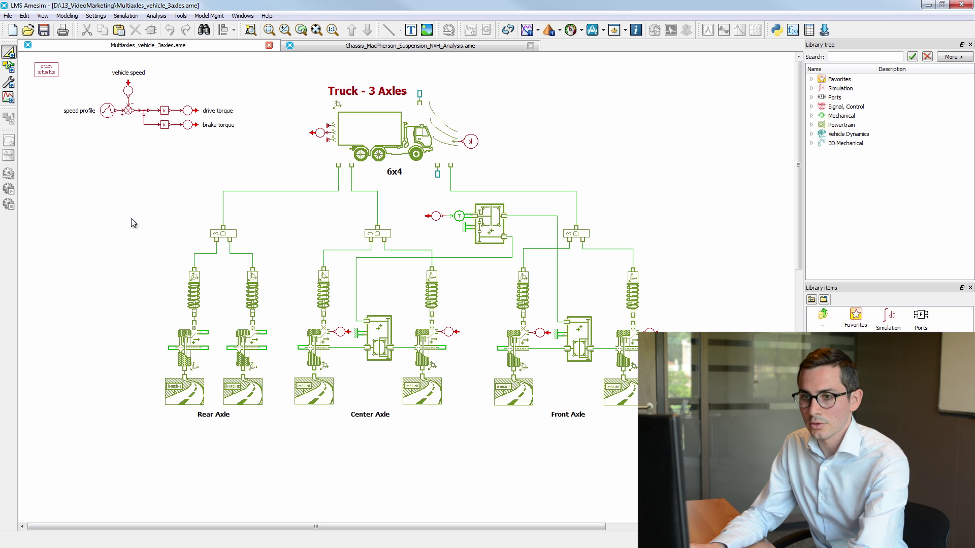
# Duplicate the whole Rear Axle assembly with its label and place the copy beside the original rear axle
pyautogui.moveTo(125, 198); pyautogui.dragTo(283, 460)
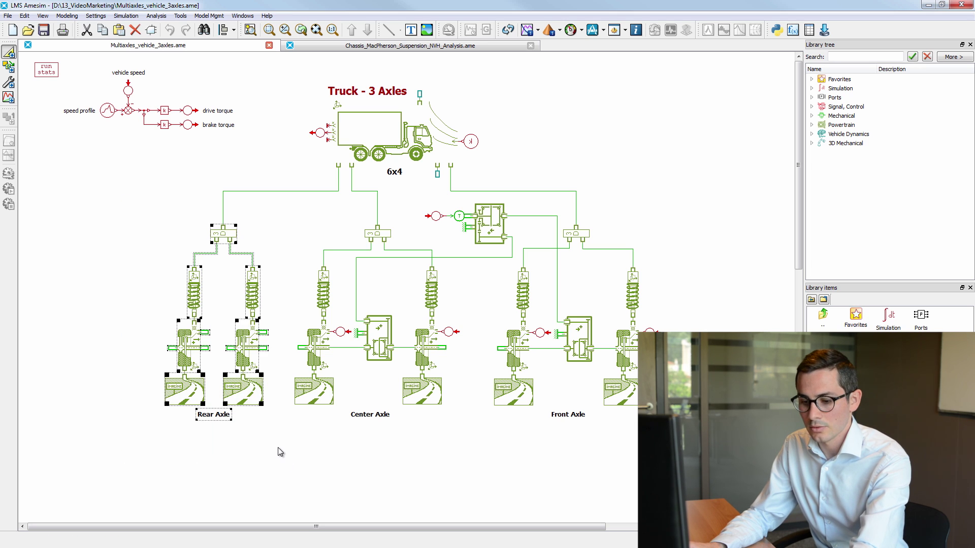
pyautogui.hotkey('ctrl', 'c')
pyautogui.hotkey('ctrl', 'v')
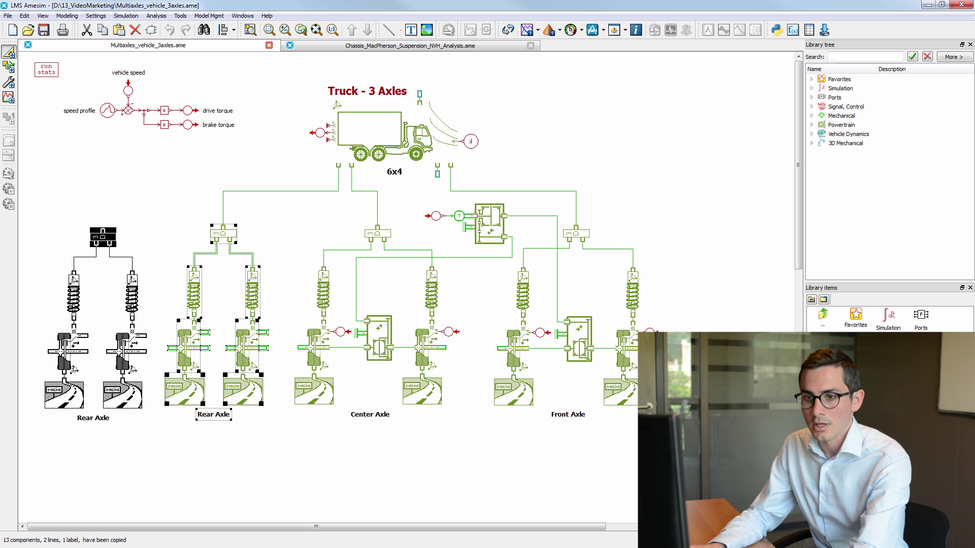
pyautogui.click(49, 225)
pyautogui.click(174, 230)
# Duplicate the copied rear axle's 3D junction and place the copy above and between the two rear axles
pyautogui.click(109, 234)
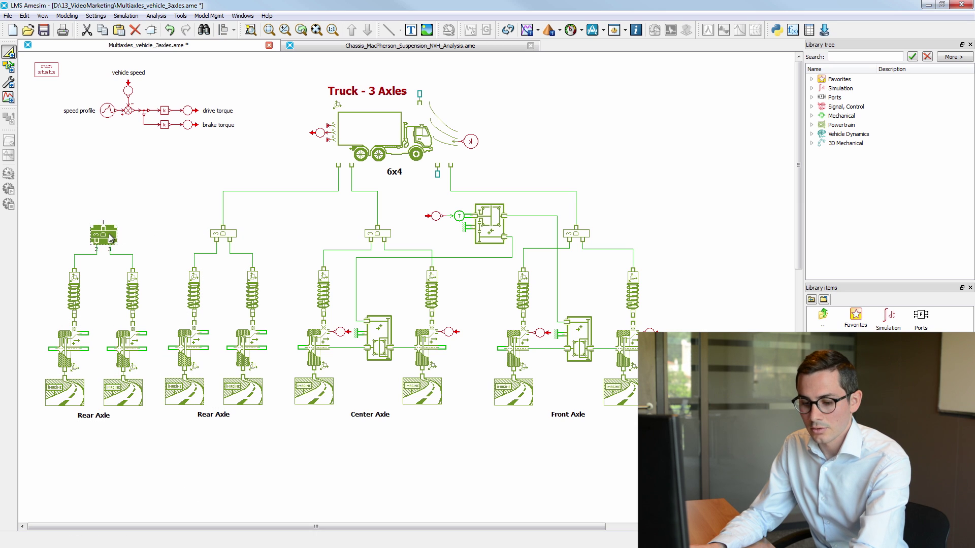
pyautogui.hotkey('ctrl', 'c')
pyautogui.hotkey('ctrl', 'v')
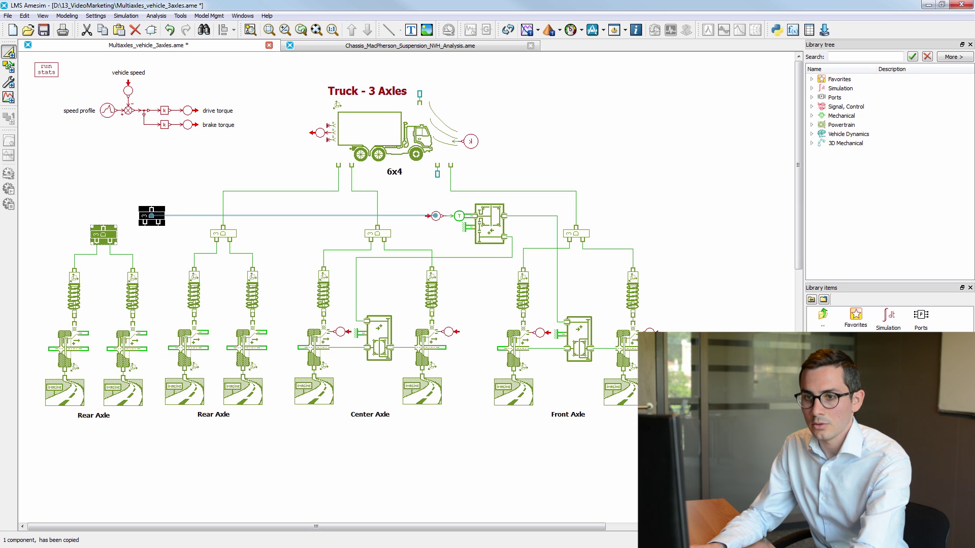
pyautogui.click(155, 204)
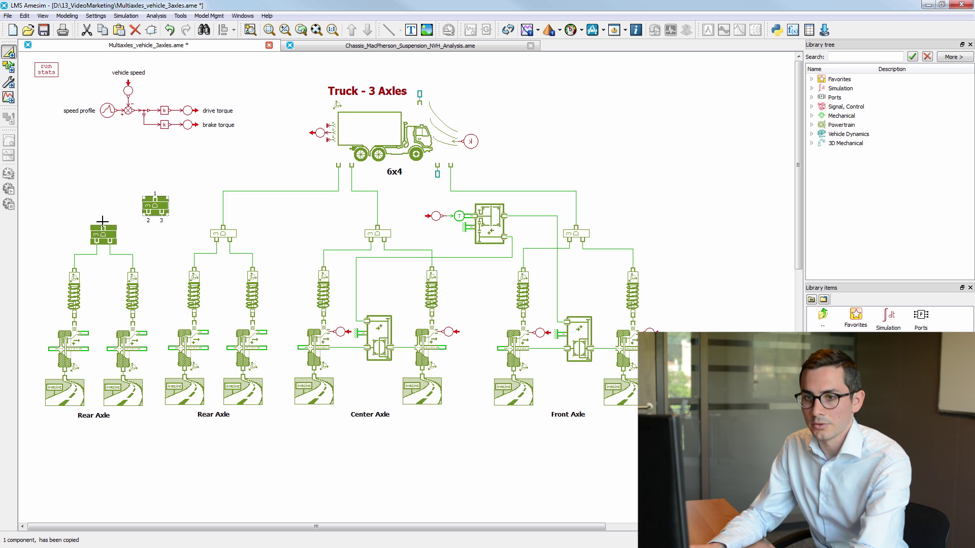
# Connect both rear axle junctions to the new upper junction and reroute the truck's rear port line to it
pyautogui.click(103, 222)
pyautogui.click(149, 220)
pyautogui.click(161, 222)
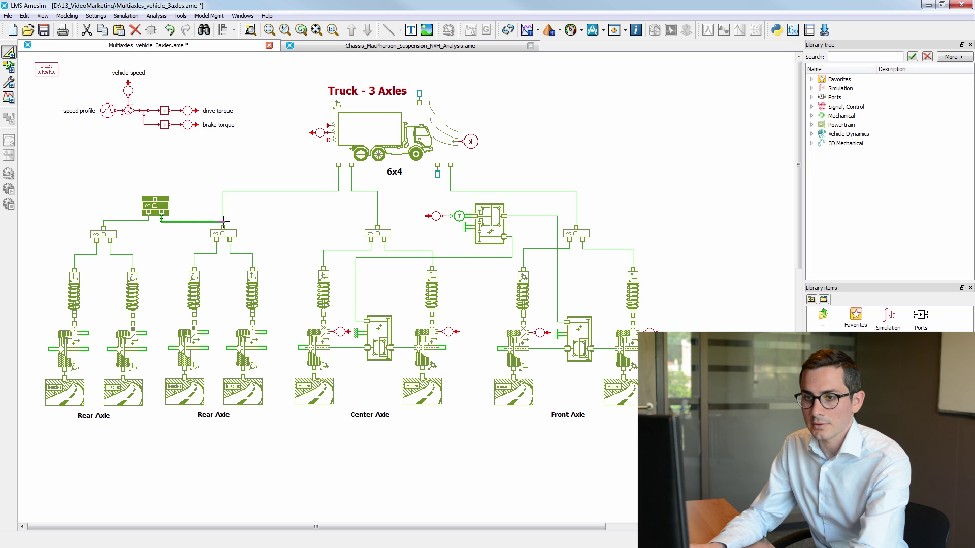
pyautogui.press('Escape')
pyautogui.moveTo(223, 219); pyautogui.dragTo(154, 200)
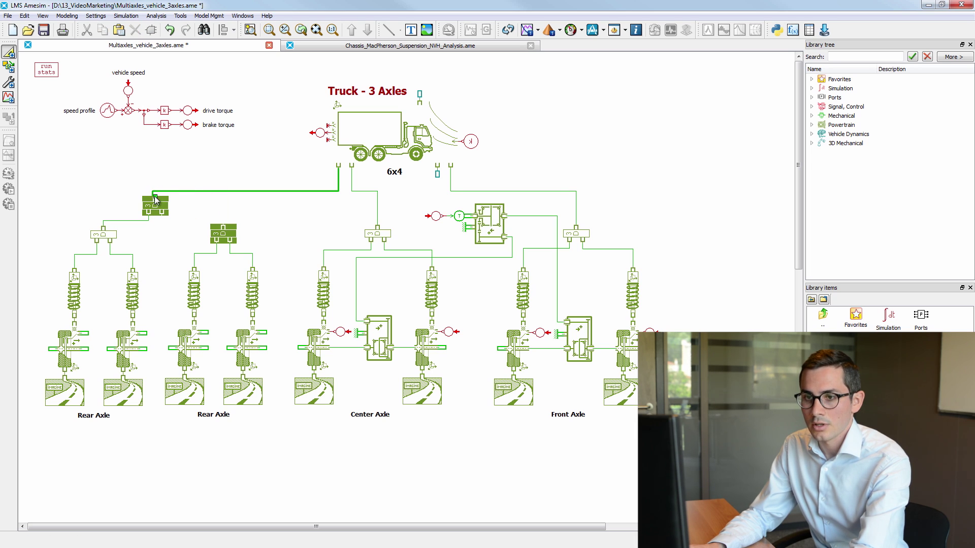
pyautogui.click(162, 222)
pyautogui.click(223, 223)
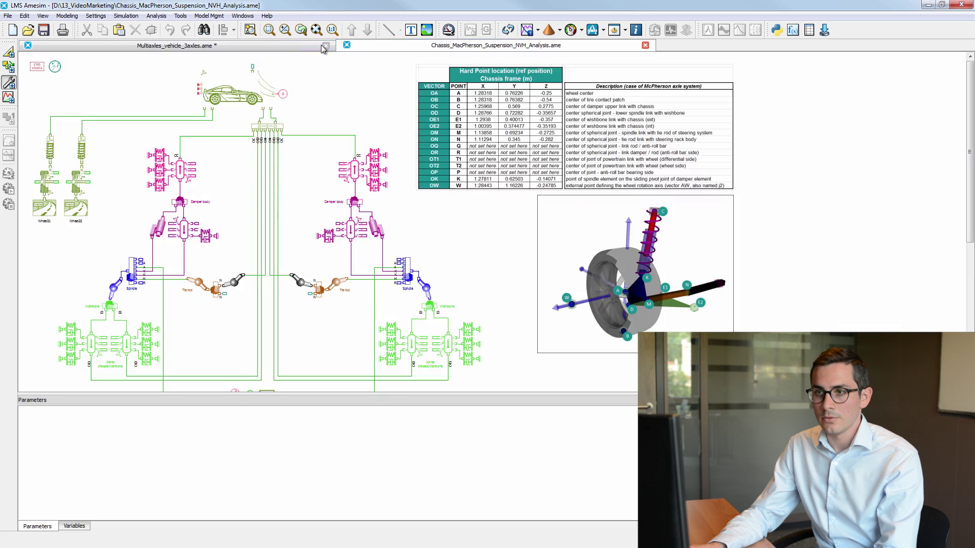
# Enlarge the sketch area of the MacPherson suspension model and inspect the parameters of the car body and rear suspensions
pyautogui.moveTo(333, 83); pyautogui.dragTo(347, 99)
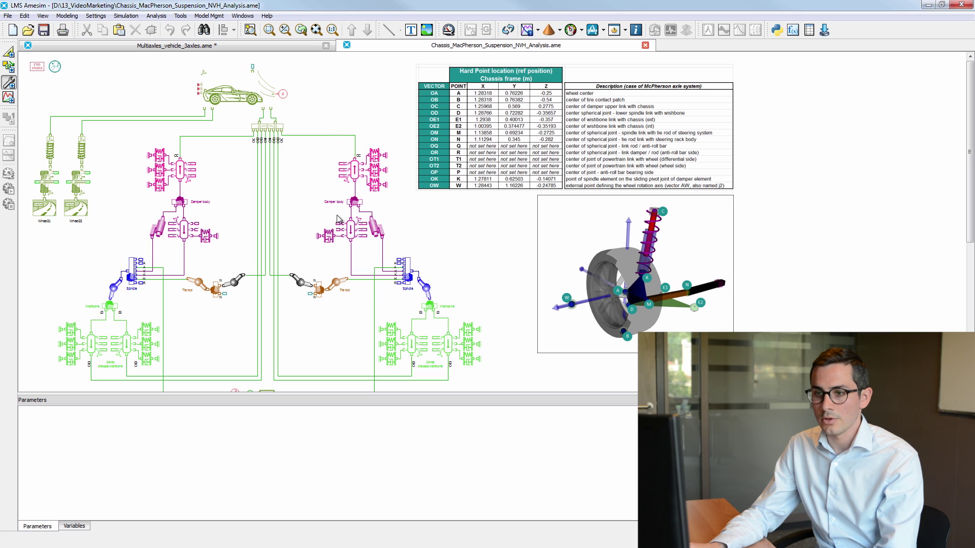
pyautogui.moveTo(309, 392); pyautogui.dragTo(317, 449)
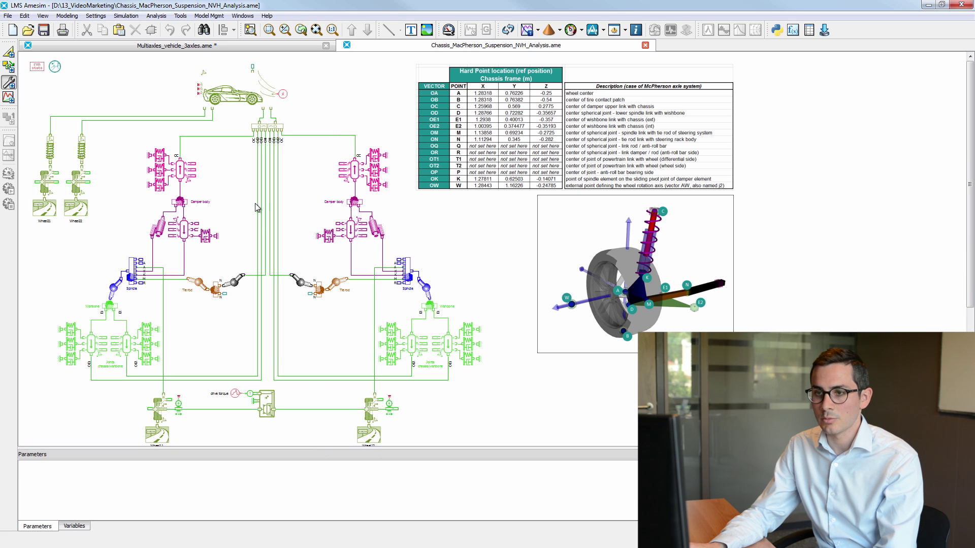
pyautogui.click(235, 91)
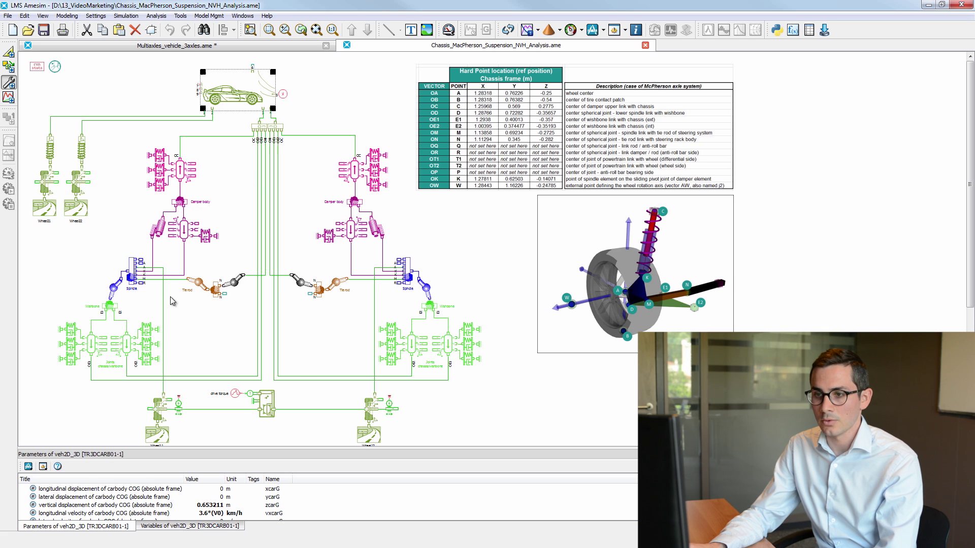
pyautogui.click(83, 145)
pyautogui.click(52, 147)
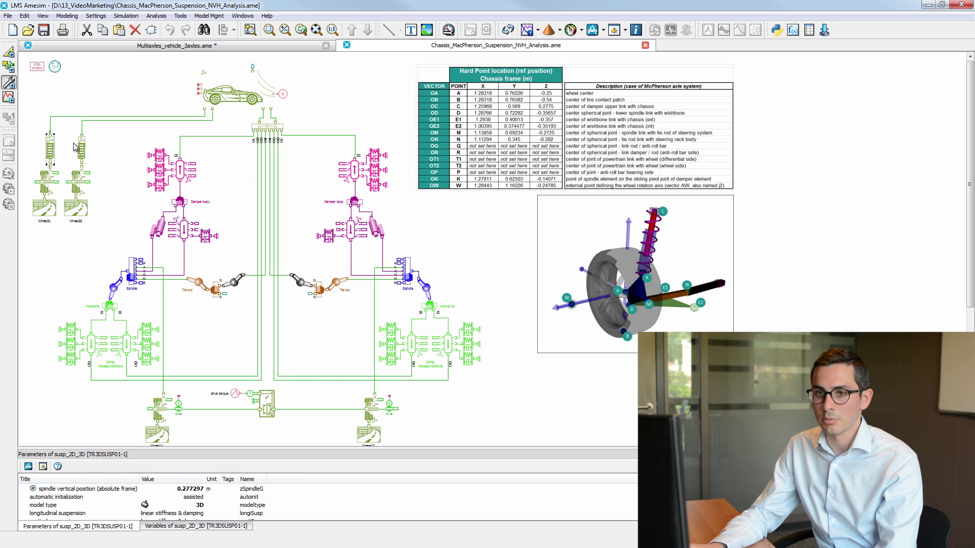
pyautogui.click(101, 145)
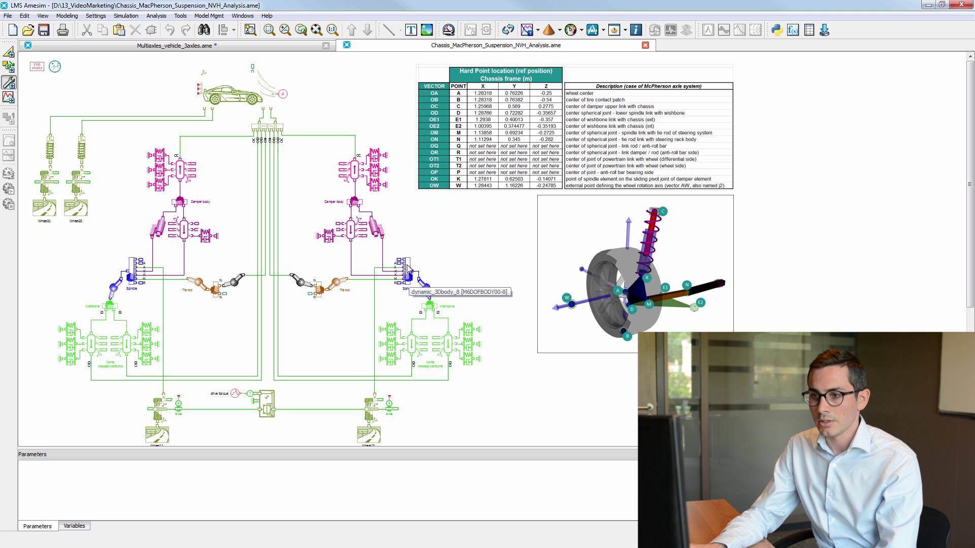
# Inspect the spindle, wishbone, damper body and tie rod components of one MacPherson front suspension
pyautogui.click(407, 283)
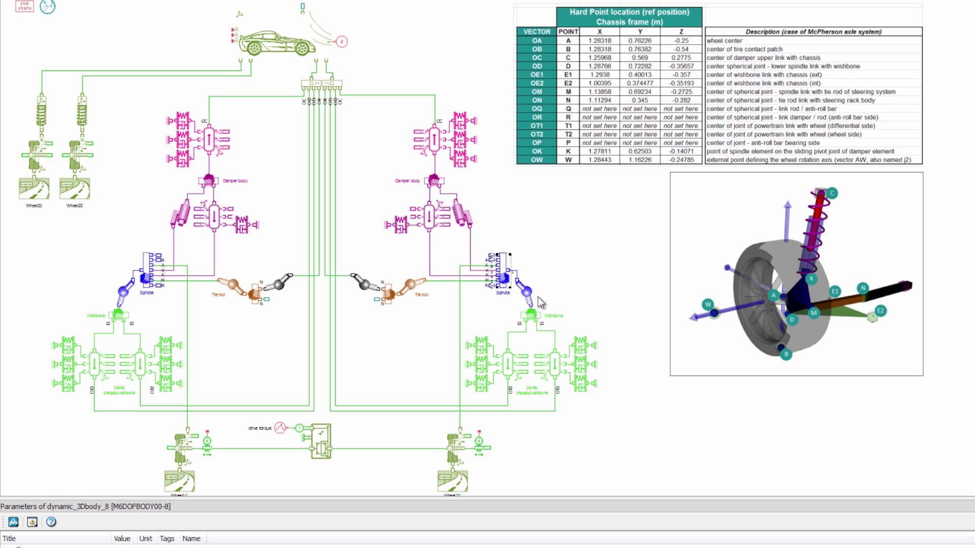
pyautogui.click(531, 315)
pyautogui.click(435, 184)
pyautogui.click(411, 290)
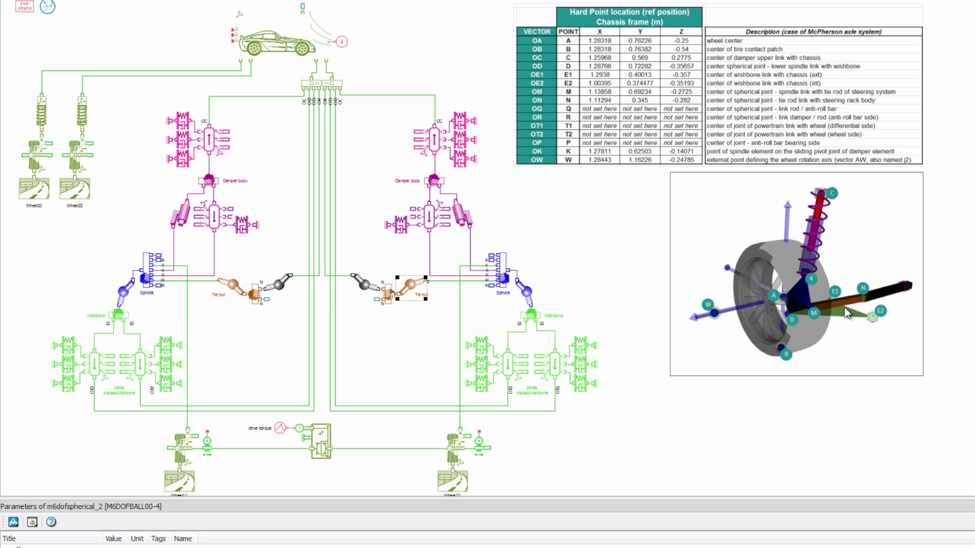
pyautogui.click(511, 222)
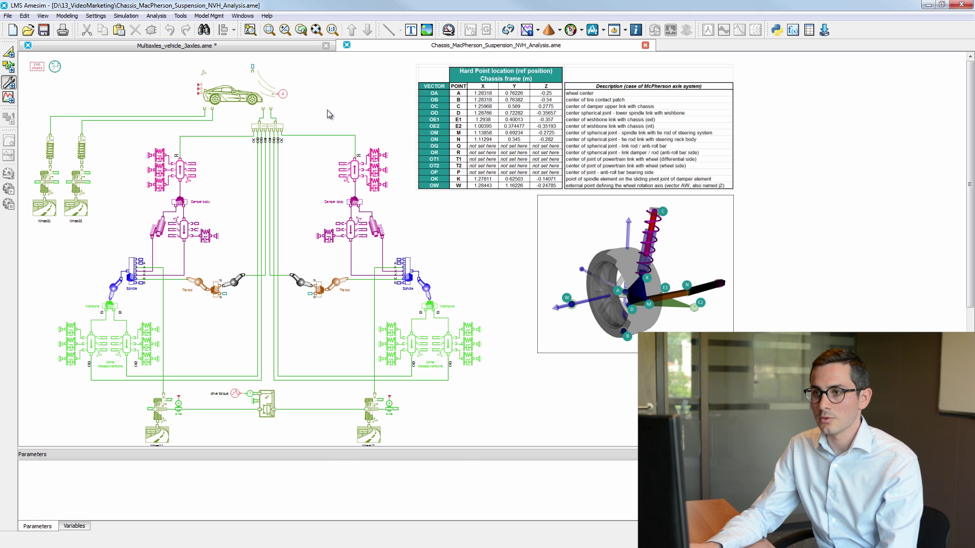
# Review the hard point coordinates of the axle geometry in the global parameters and close the setup
pyautogui.click(96, 16)
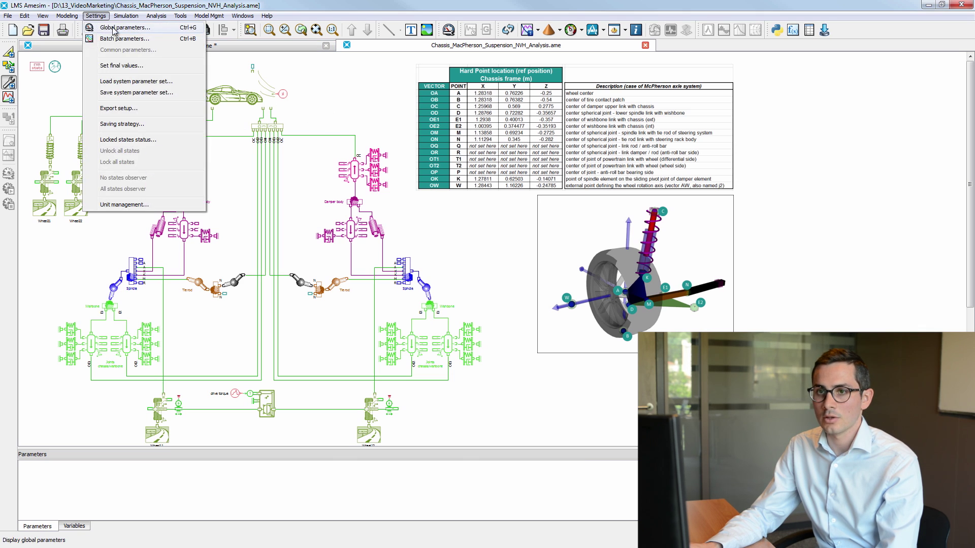
pyautogui.click(106, 24)
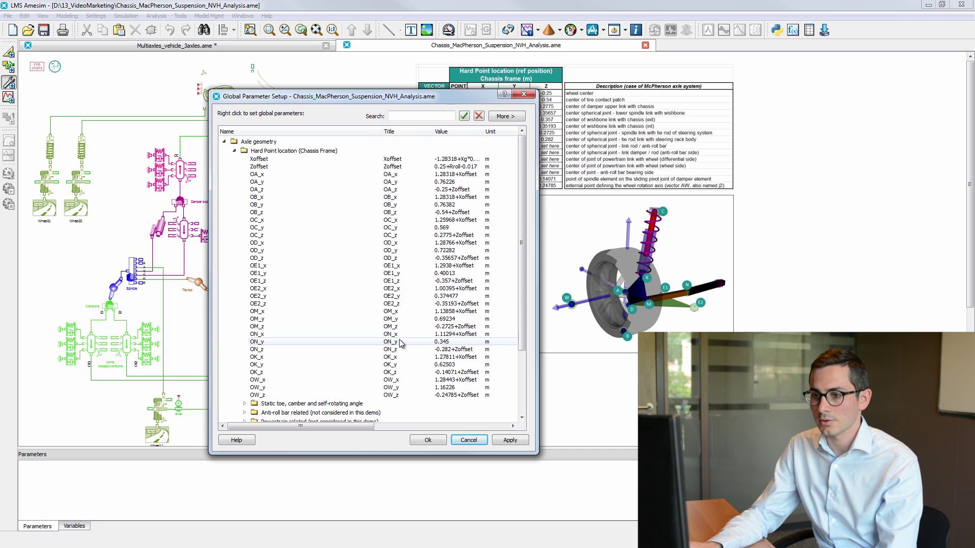
pyautogui.click(441, 440)
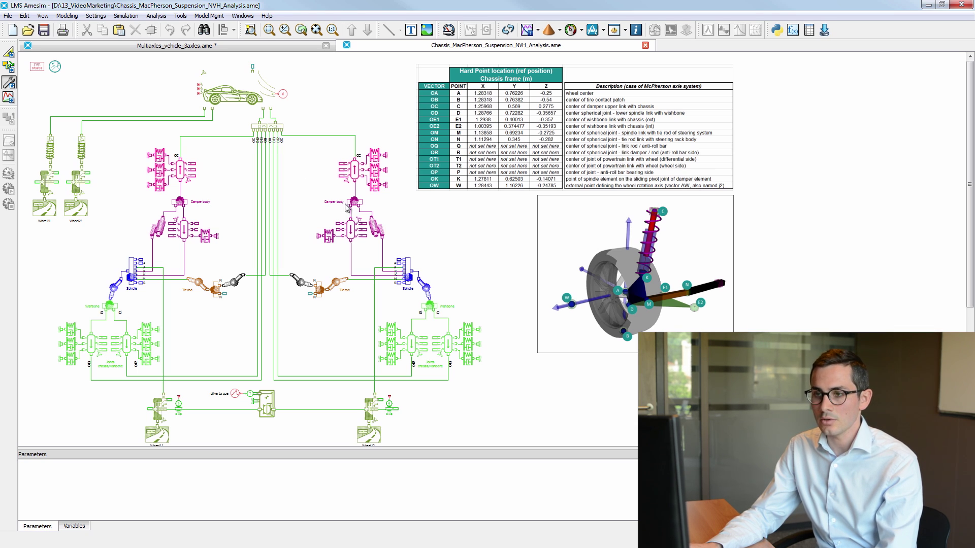
# Inspect the spring-damper parameters of the upper damper joint C and of the wishbone joints E2 and E1
pyautogui.click(377, 172)
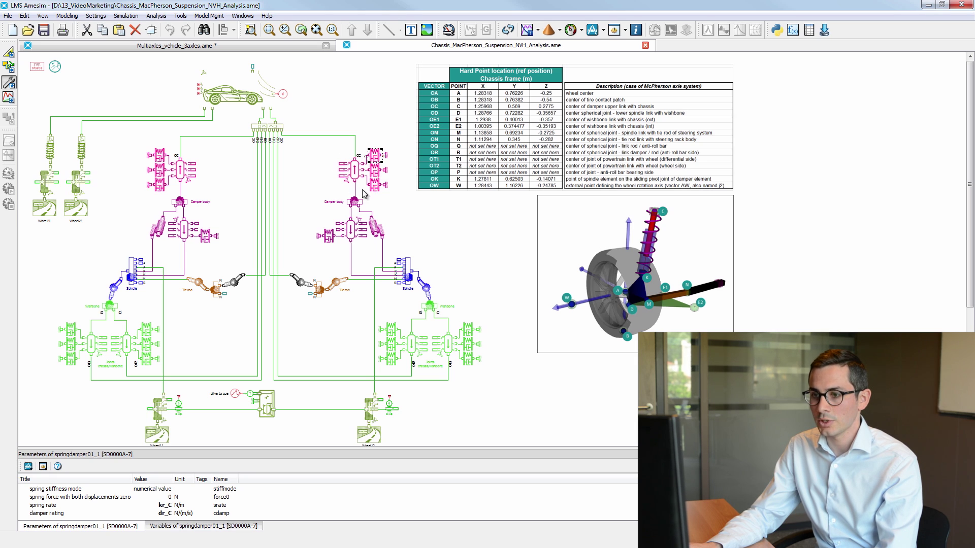
pyautogui.click(395, 335)
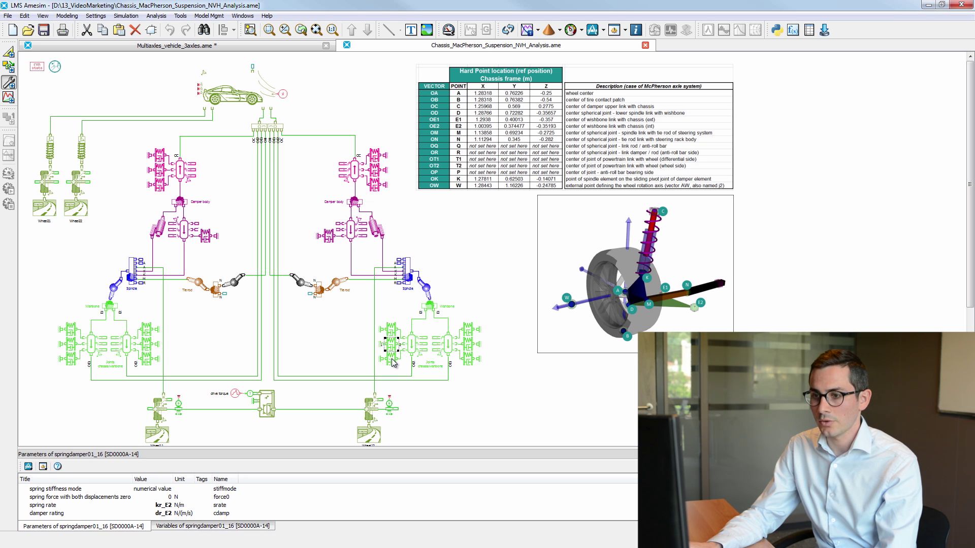
pyautogui.click(469, 359)
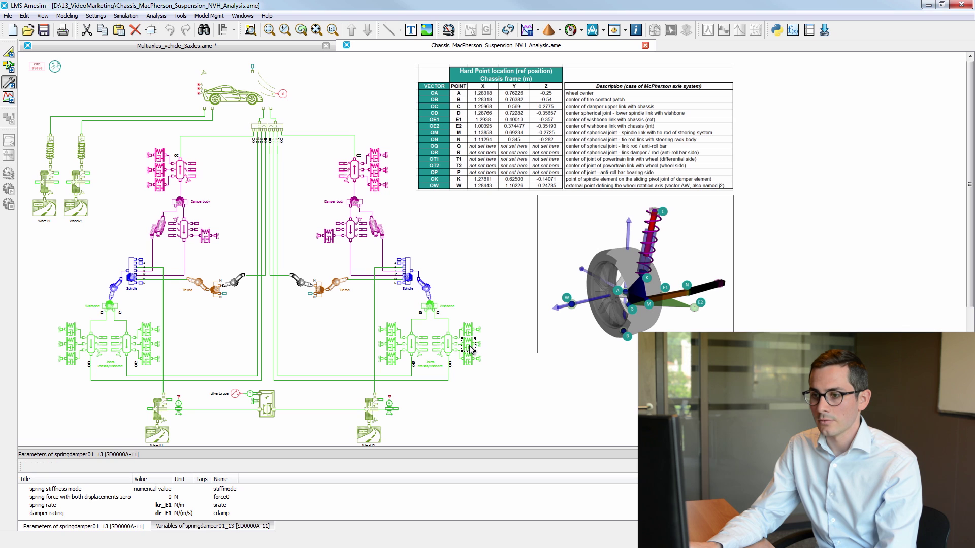
pyautogui.click(462, 252)
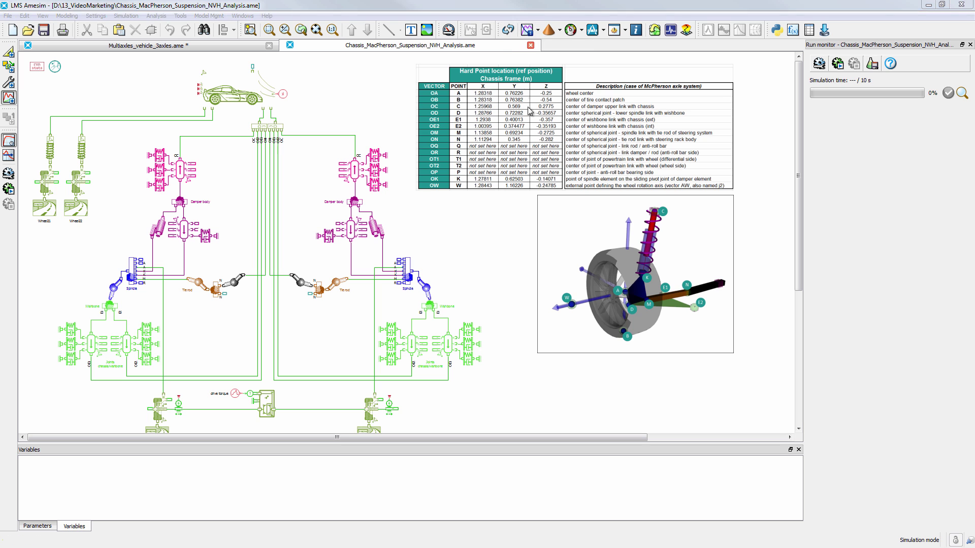
# Examine the torque, velocity and acceleration plots, zooming in on the car body acceleration response just after 2 s, and close the plot window
pyautogui.moveTo(974, 71); pyautogui.dragTo(419, 29)
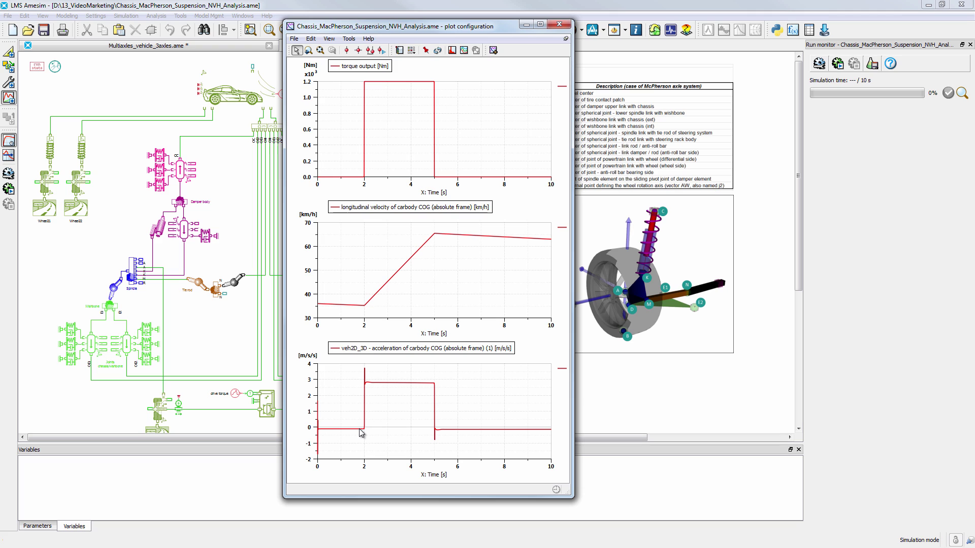
pyautogui.click(309, 50)
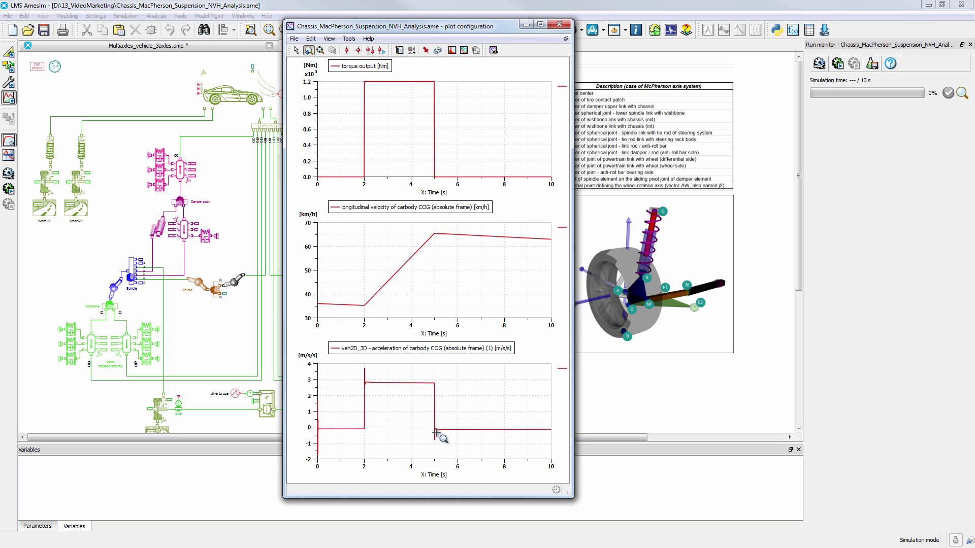
pyautogui.moveTo(375, 395); pyautogui.dragTo(363, 365)
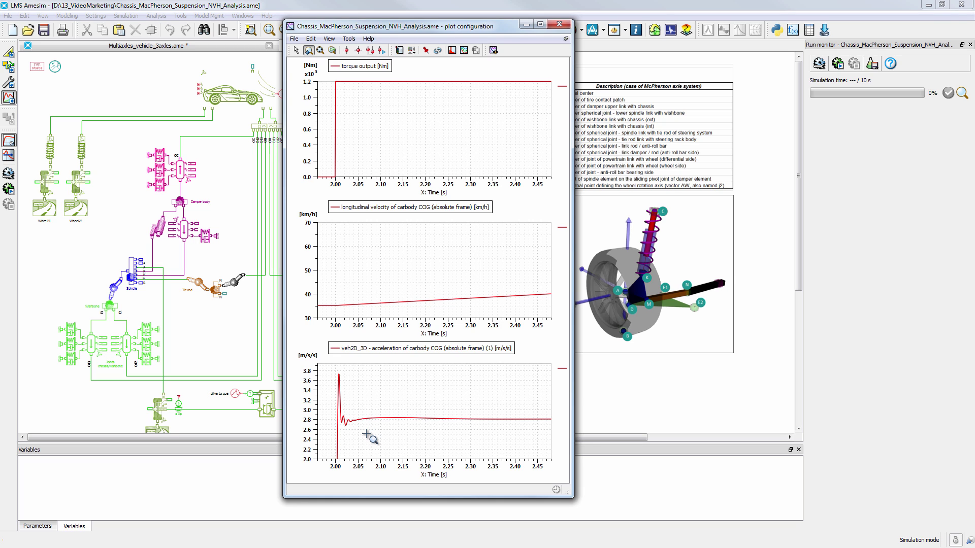
pyautogui.click(559, 24)
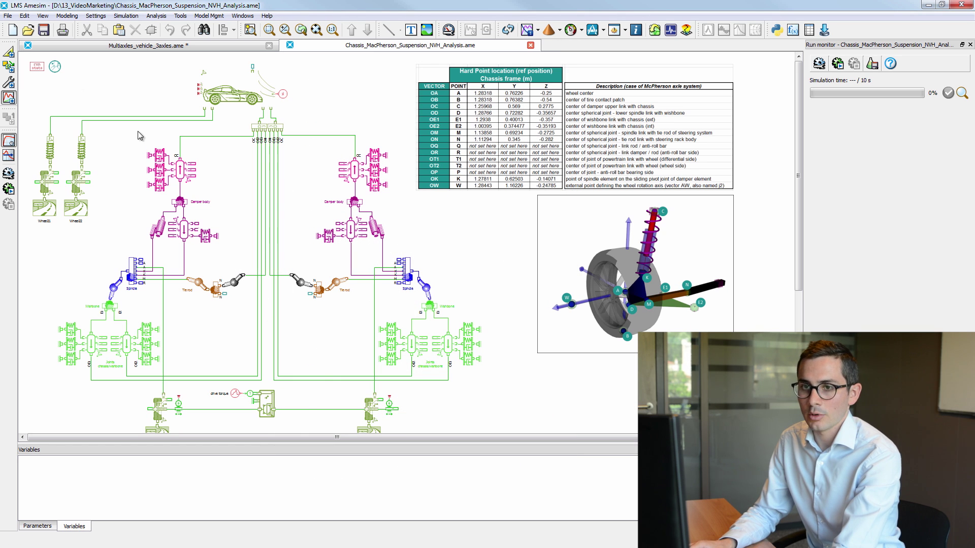
# Play the 3D animation of the suspension assembly in the Front Wheel - Close View, pause it after the torque phase and close the animation window
pyautogui.click(55, 66)
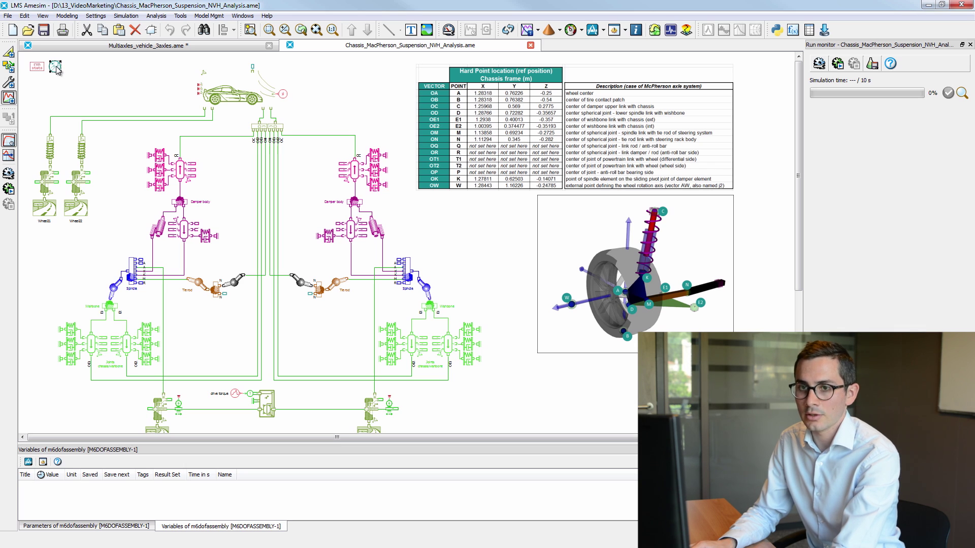
pyautogui.doubleClick(56, 68)
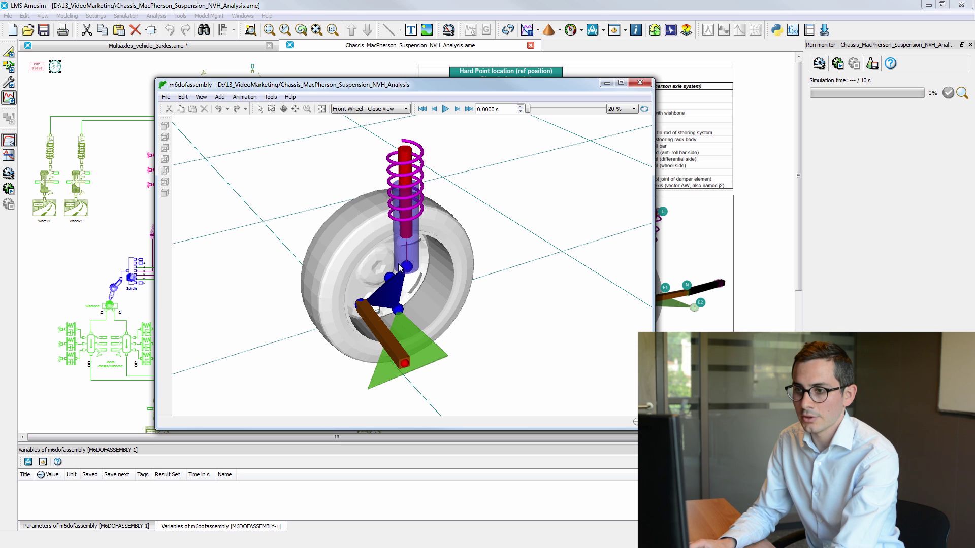
pyautogui.click(446, 110)
pyautogui.click(380, 109)
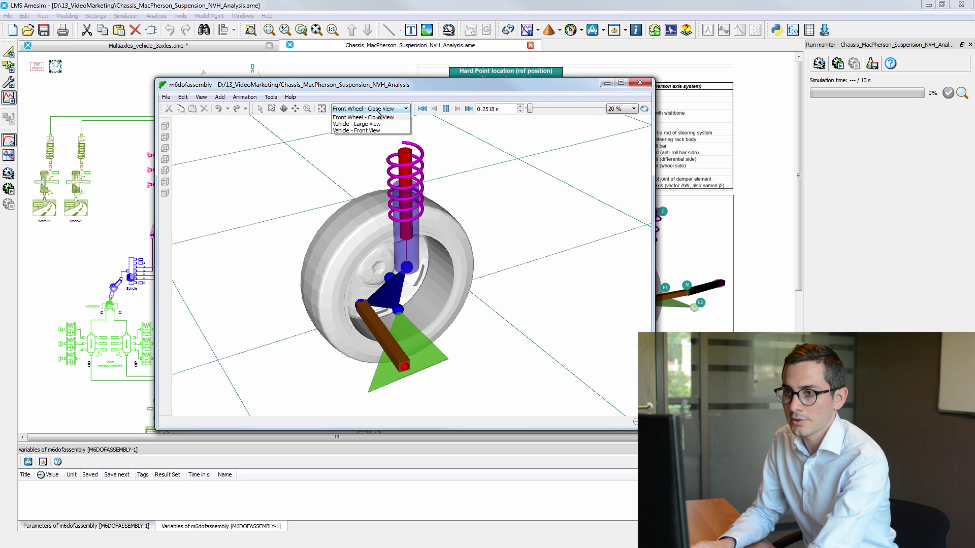
pyautogui.click(370, 124)
pyautogui.press('Down')
pyautogui.press('Down')
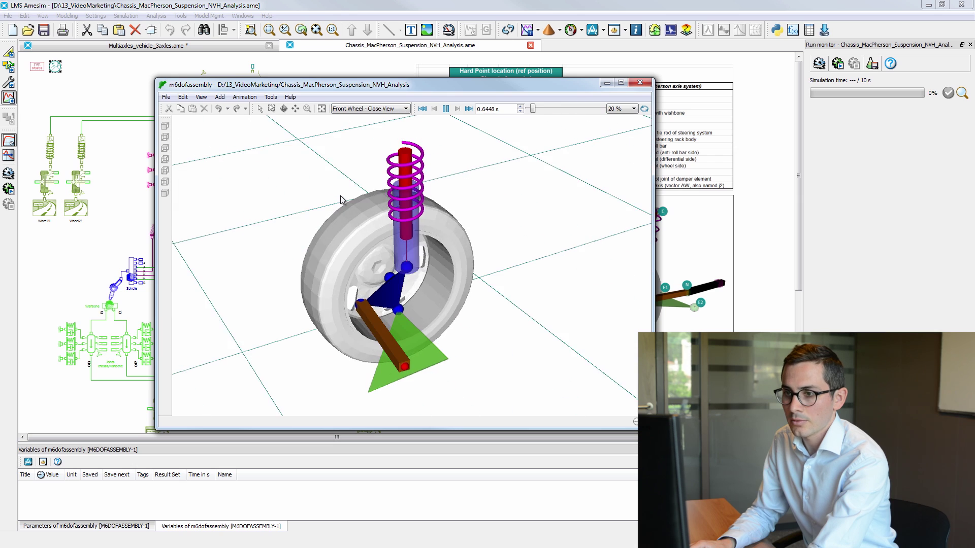
pyautogui.press('Up')
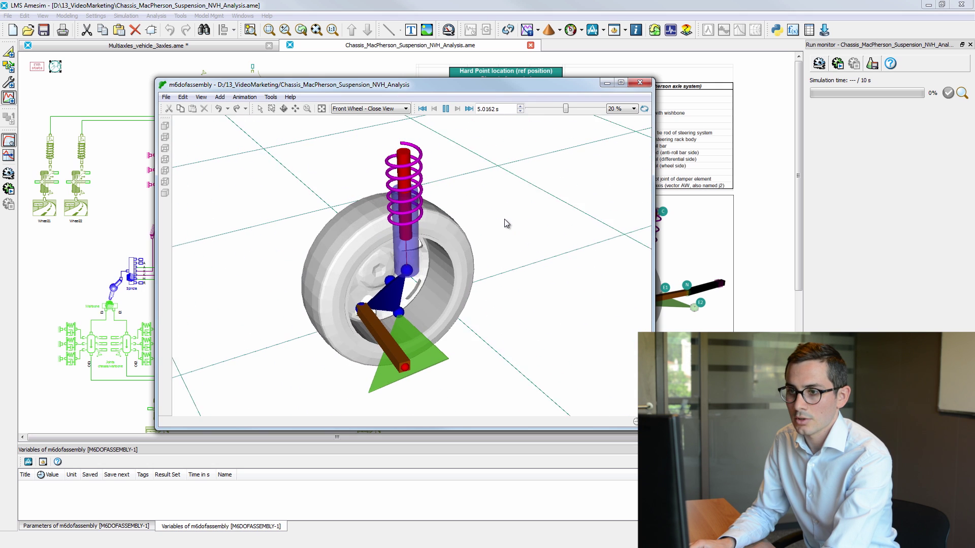
pyautogui.click(446, 109)
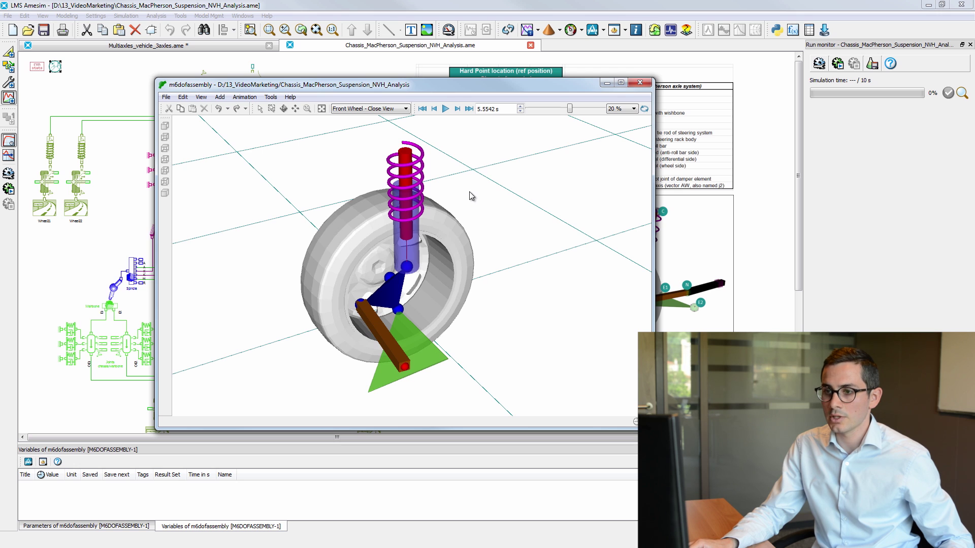
pyautogui.click(639, 84)
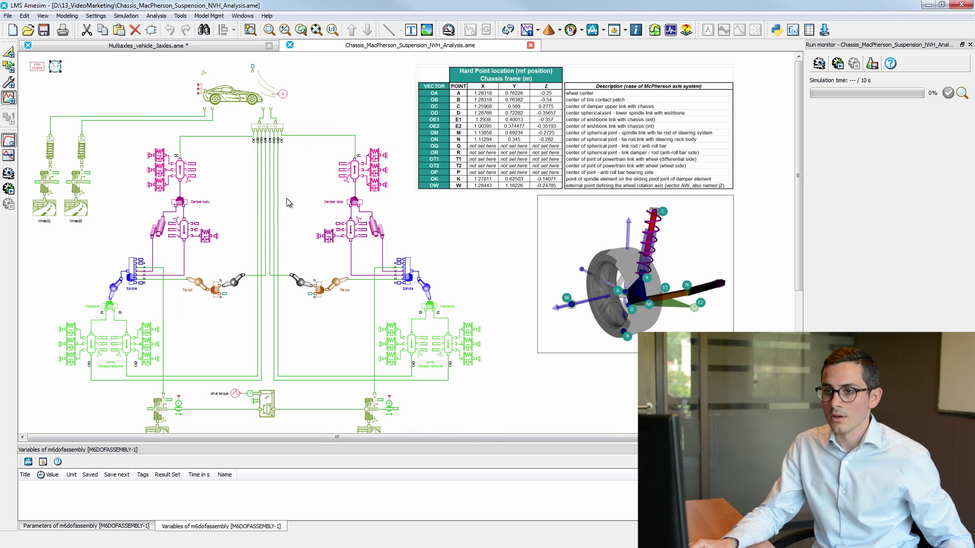